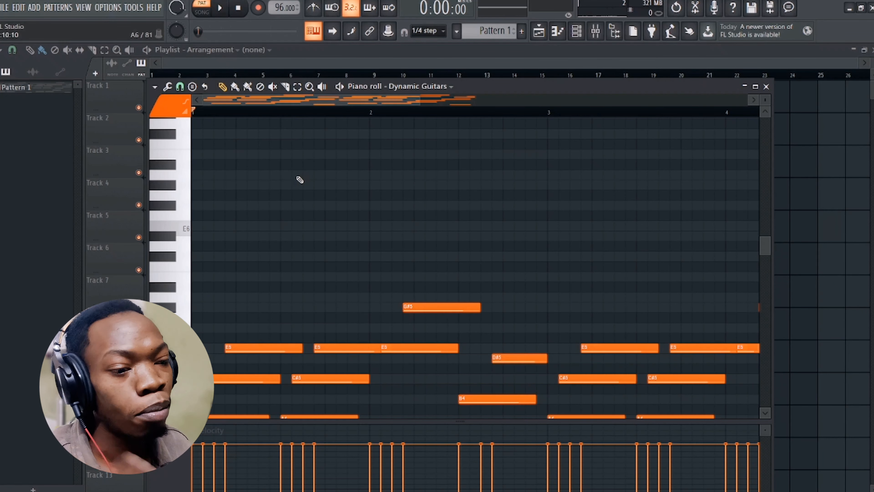
Add a G#6 note just before bar 2 above the guitar pattern and play the pattern to hear it.
key(space)
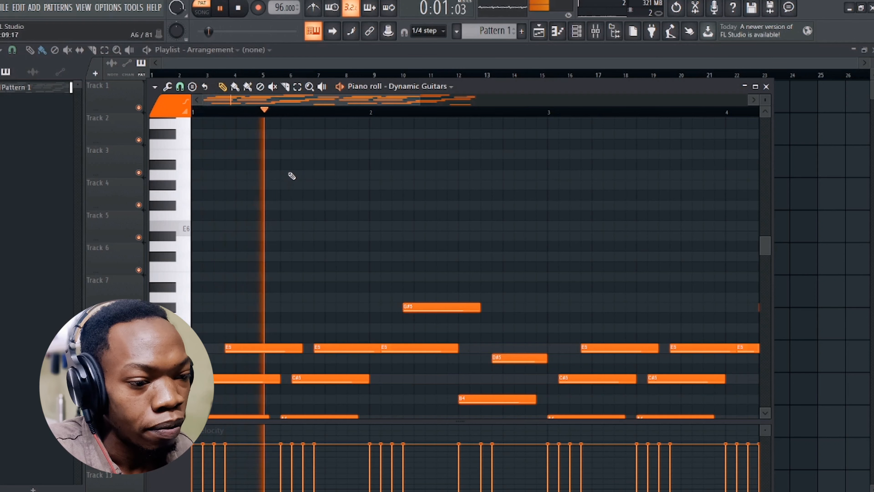
key(space)
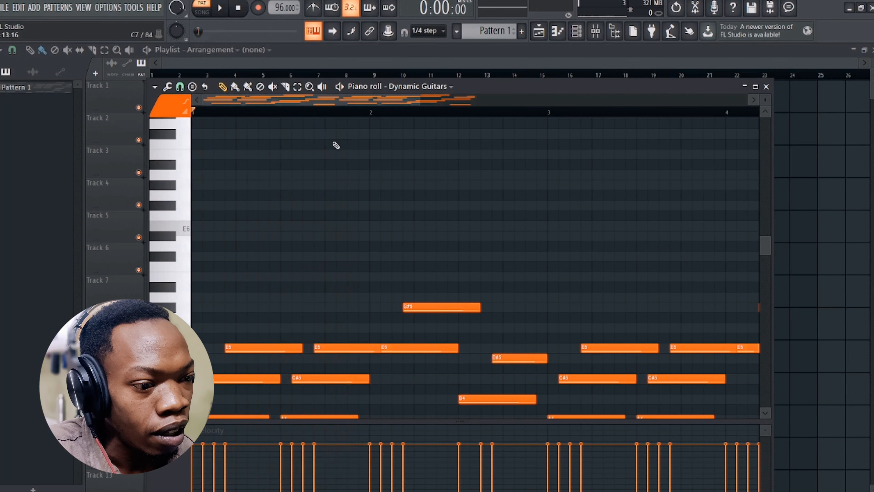
mouse_move(335, 145)
mouse_down()
mouse_move(333, 176)
mouse_move(355, 177)
mouse_move(342, 186)
mouse_move(389, 203)
mouse_move(378, 193)
mouse_move(388, 200)
mouse_move(387, 182)
mouse_up()
key(space)
key(space)
key(space)
key(space)
key(space)
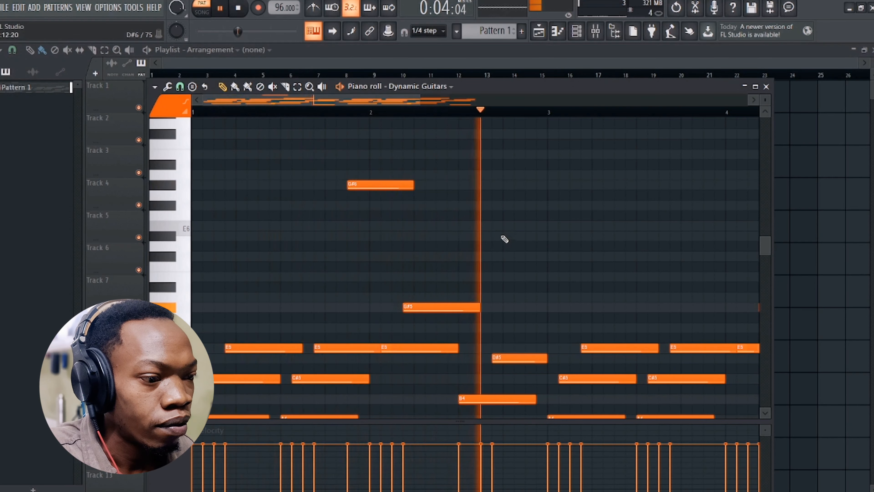
Add a second high note before bar 3, moving it to G#6 two steps ahead of the bar line.
key(space)
click(509, 224)
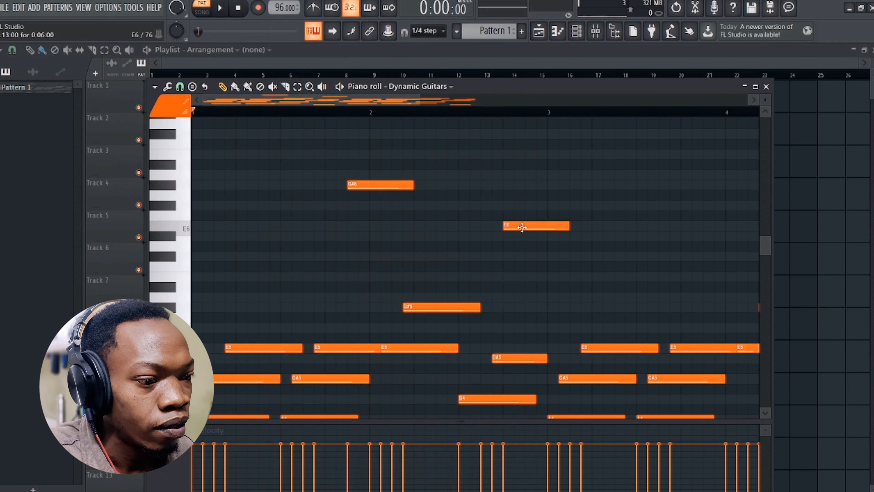
drag(522, 227, 526, 207)
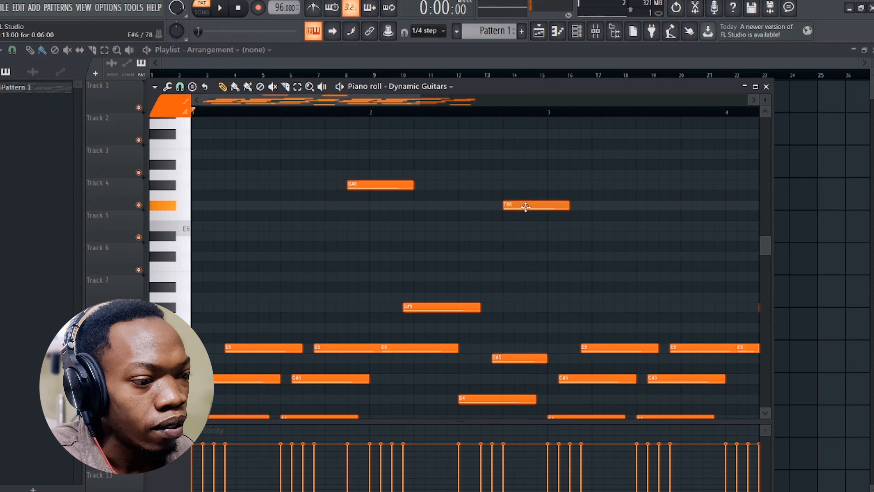
drag(525, 199, 547, 187)
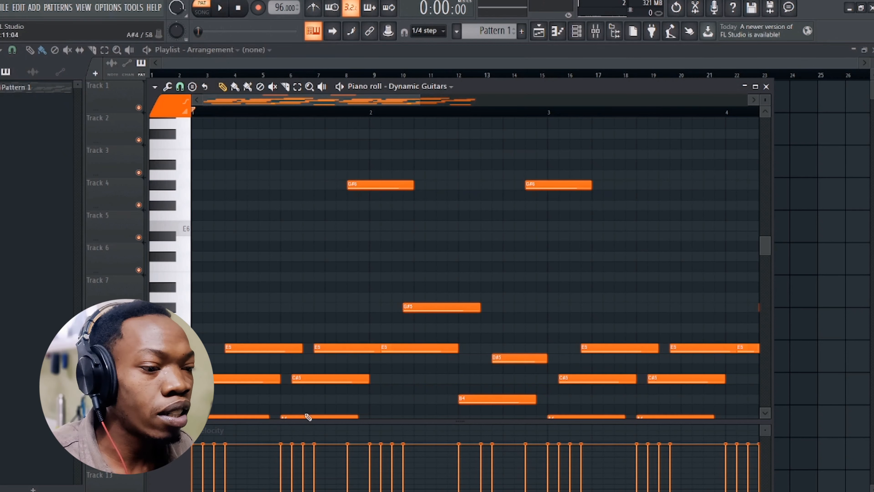
Enlarge the velocity lane, raise the velocity of the G#6 note before bar 2 to about 95%, and play the pattern.
drag(363, 184, 366, 185)
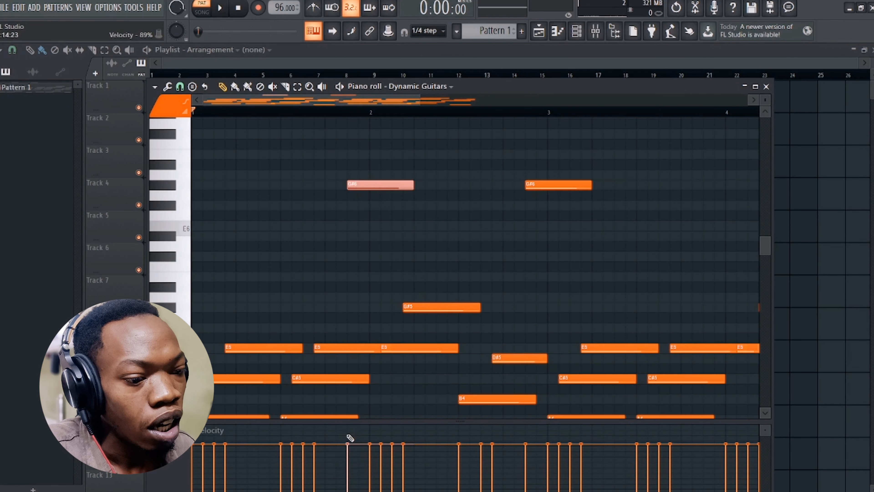
drag(353, 422, 351, 304)
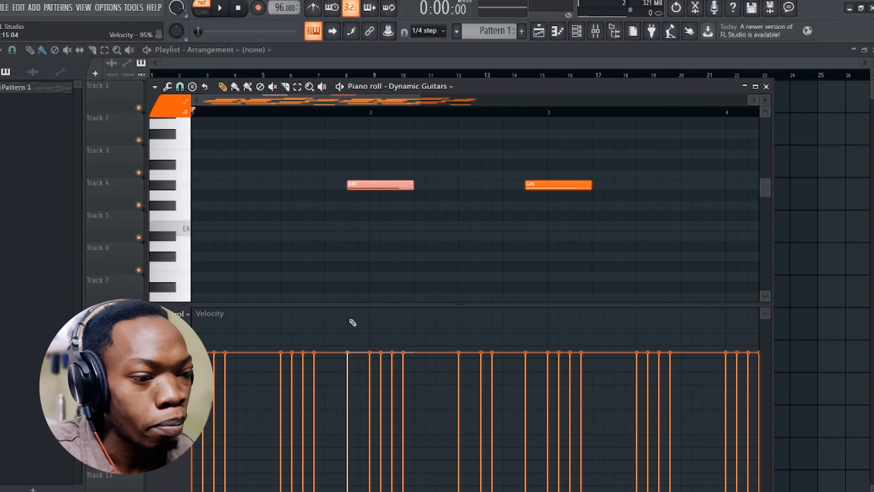
key(space)
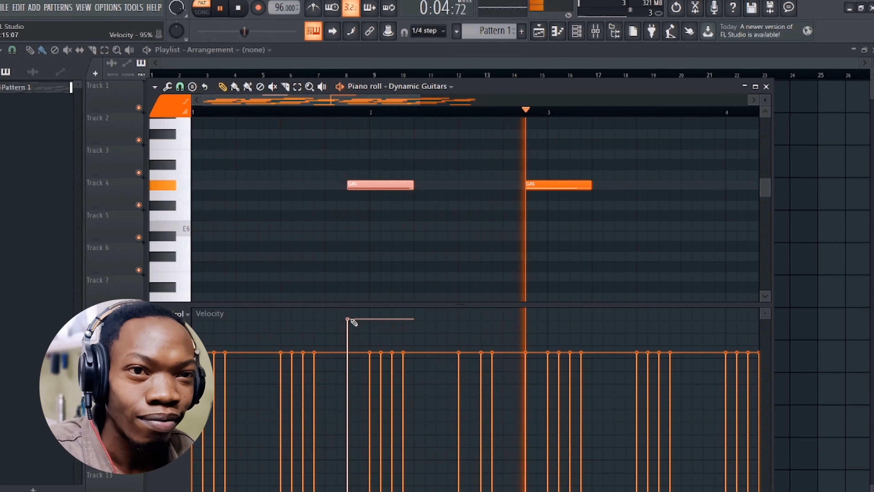
key(space)
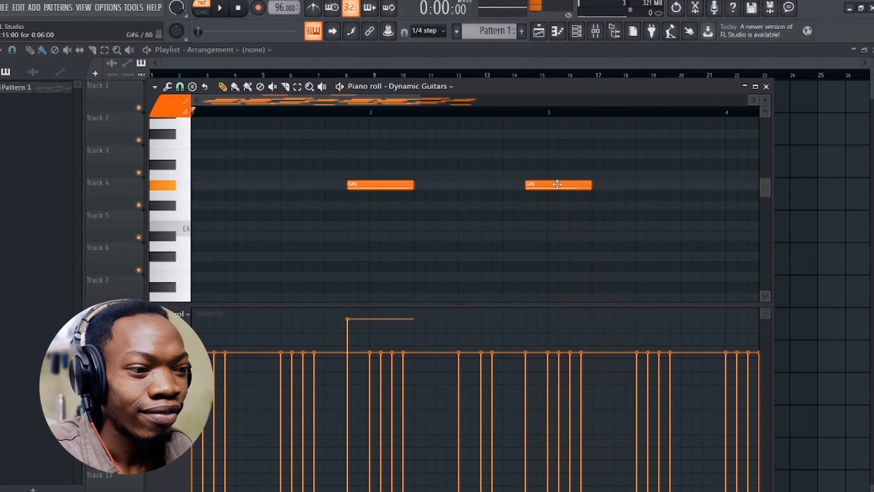
Raise the velocity of the high note before bar 3 to about 97%, lower its pitch to F#6, and play it back.
drag(557, 185, 560, 207)
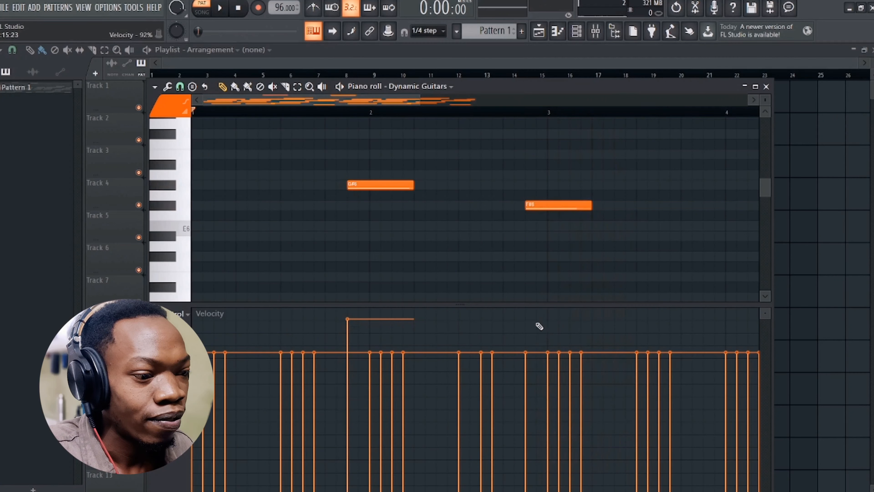
click(534, 204)
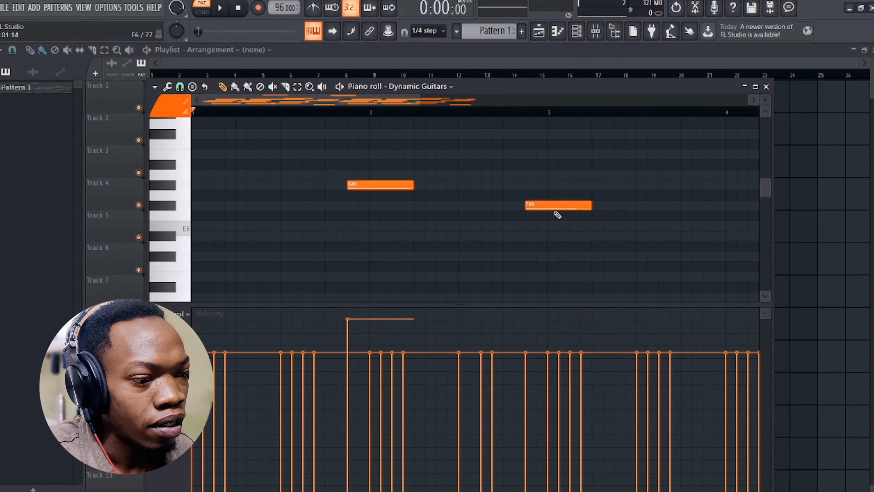
drag(554, 206, 550, 185)
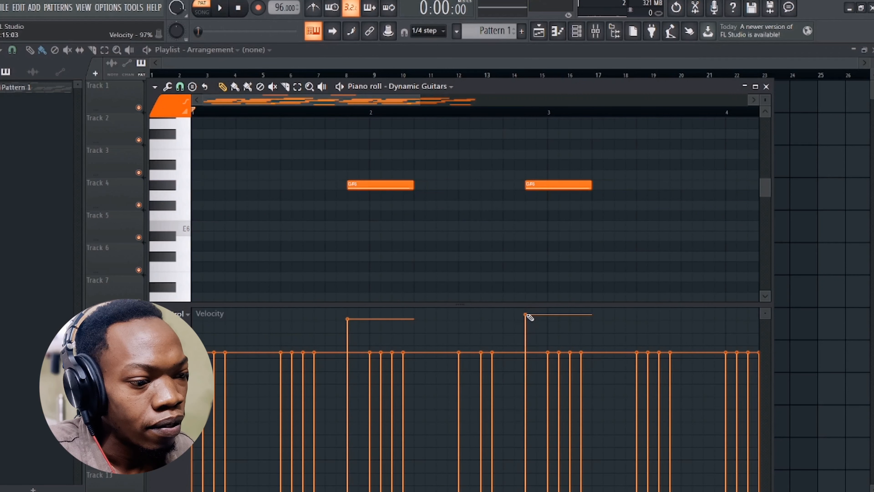
key(space)
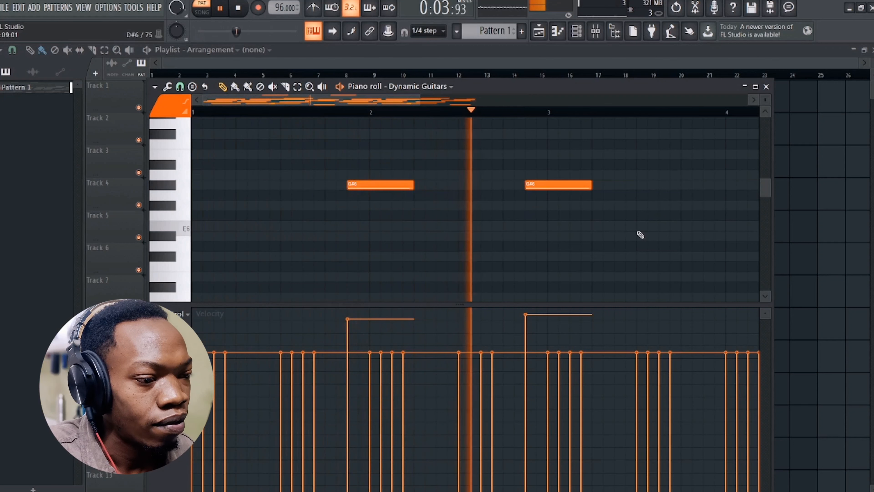
key(space)
drag(558, 186, 561, 210)
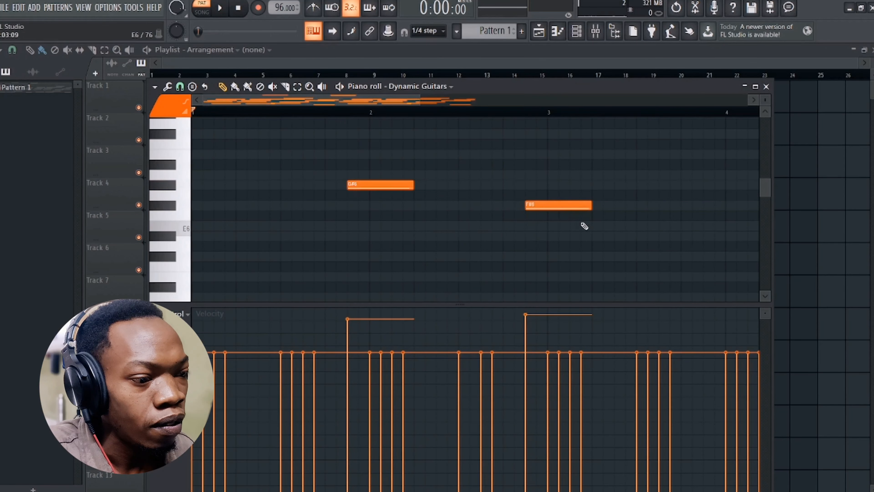
key(space)
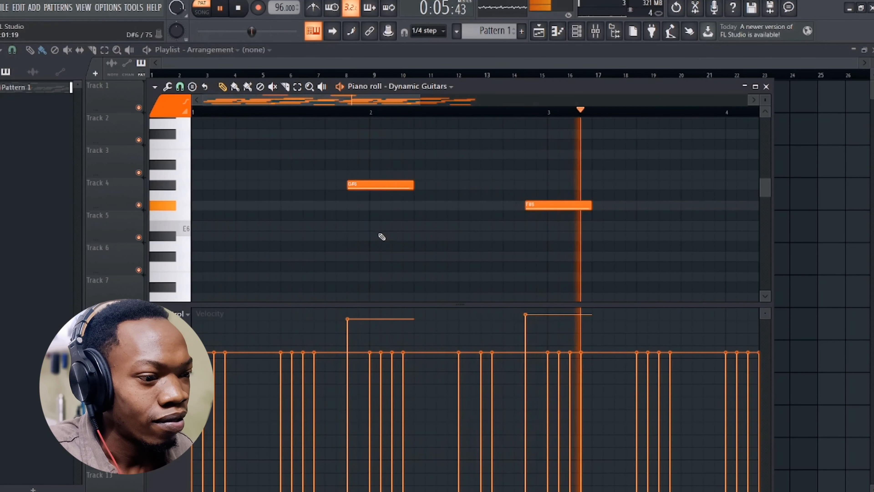
Add a descending run of E6, D#6 and C#6 notes before bar 5, starting two steps apart from each other.
drag(319, 99, 445, 121)
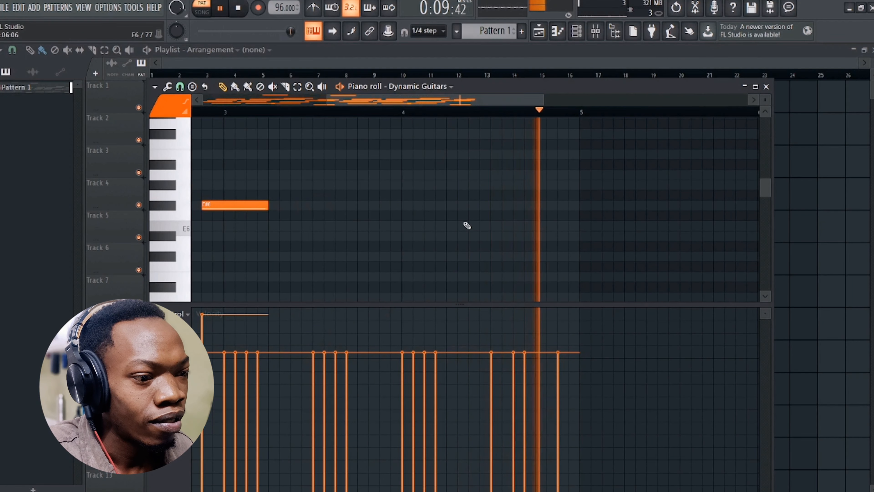
key(space)
click(527, 236)
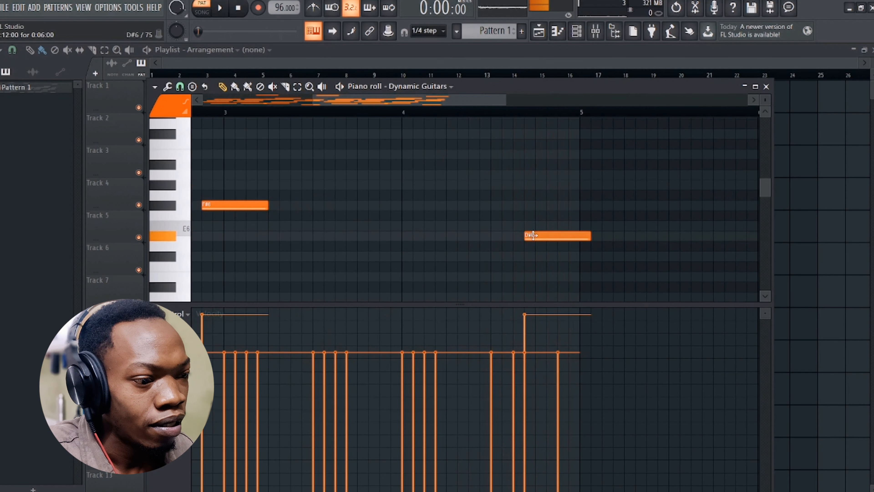
mouse_move(533, 235)
mouse_down()
mouse_move(545, 215)
mouse_move(544, 224)
mouse_up()
click(547, 255)
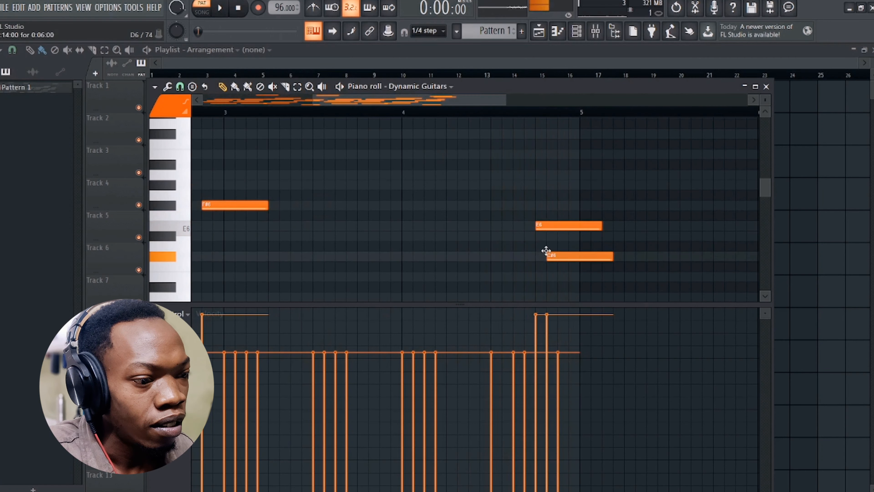
drag(552, 255, 565, 234)
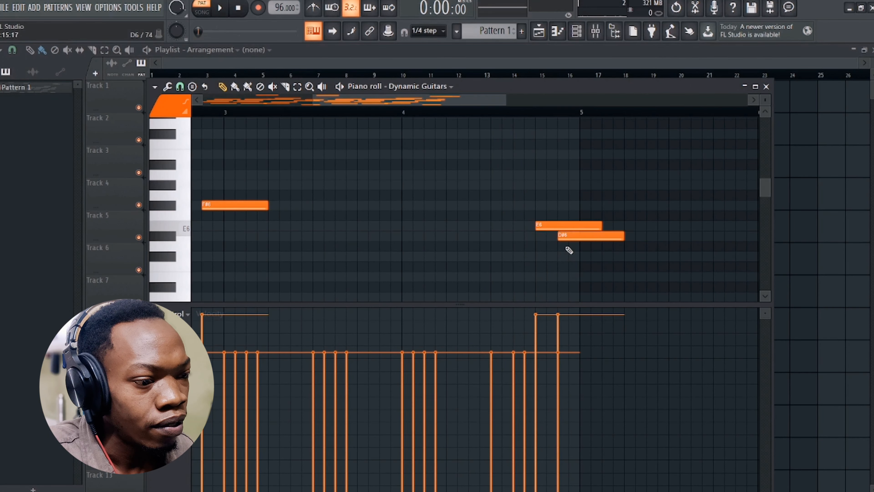
drag(574, 252, 520, 223)
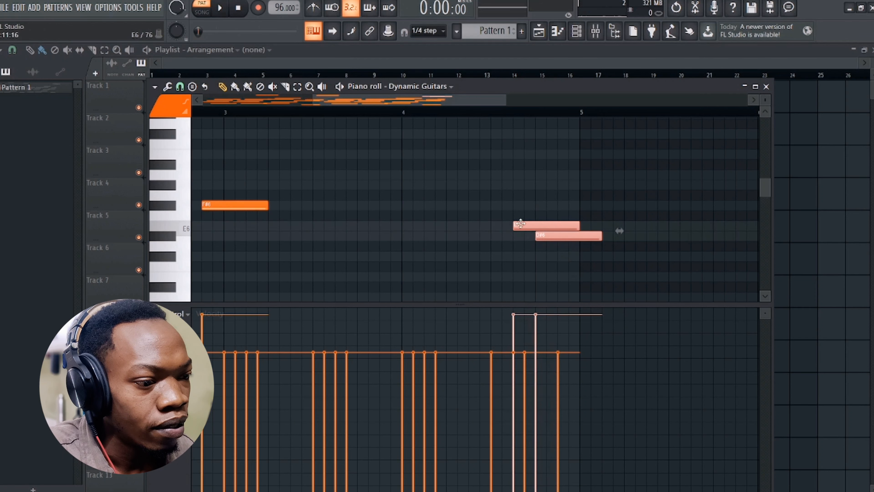
click(561, 256)
mouse_move(563, 258)
mouse_down()
mouse_move(560, 248)
mouse_move(564, 259)
mouse_up()
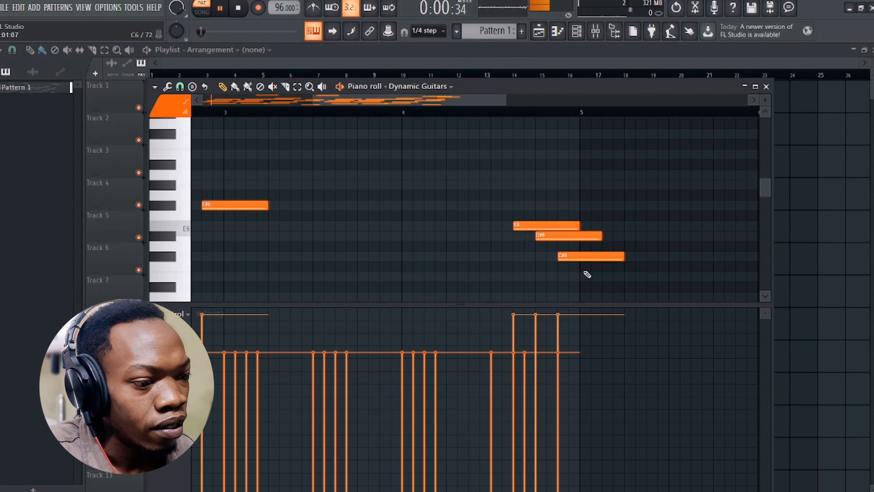
Reduce the velocities of the run's E6 and D#6 notes, setting D#6 the softest, and play through to the end.
drag(523, 319, 539, 348)
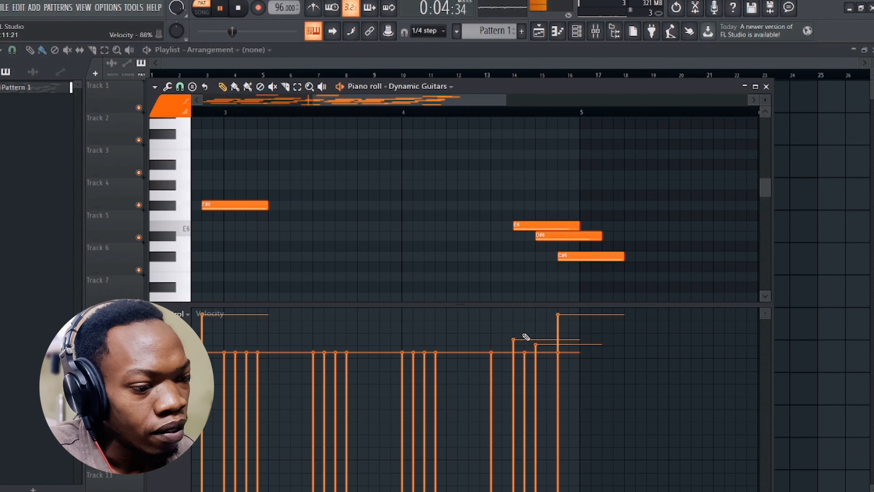
click(515, 325)
click(536, 355)
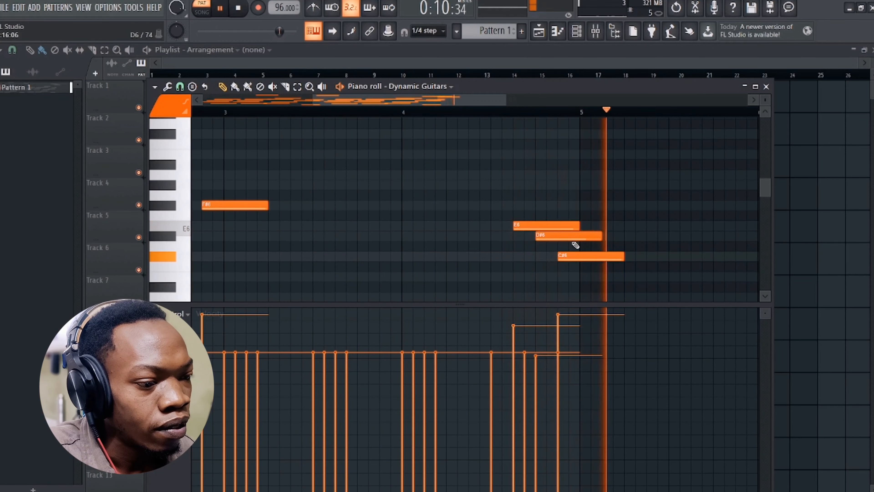
key(space)
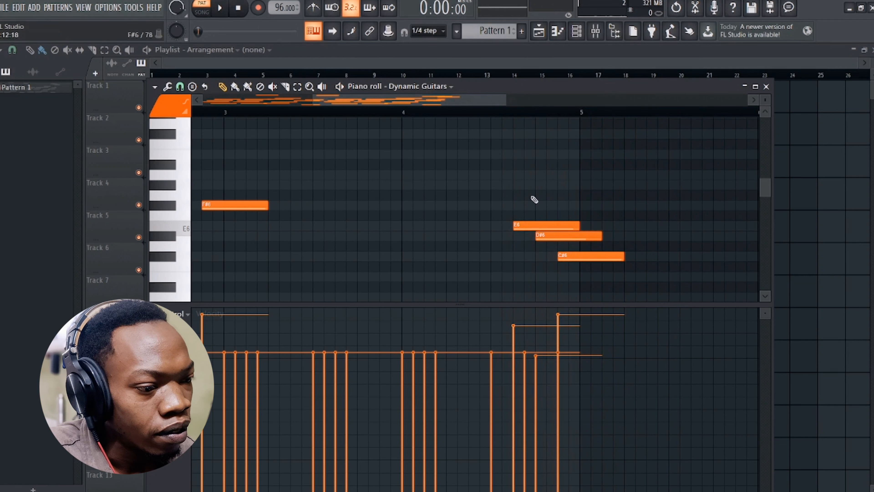
Play from bar 4 and move the E6 and D#6 notes later so the three-note run starts one step apart.
click(404, 112)
key(space)
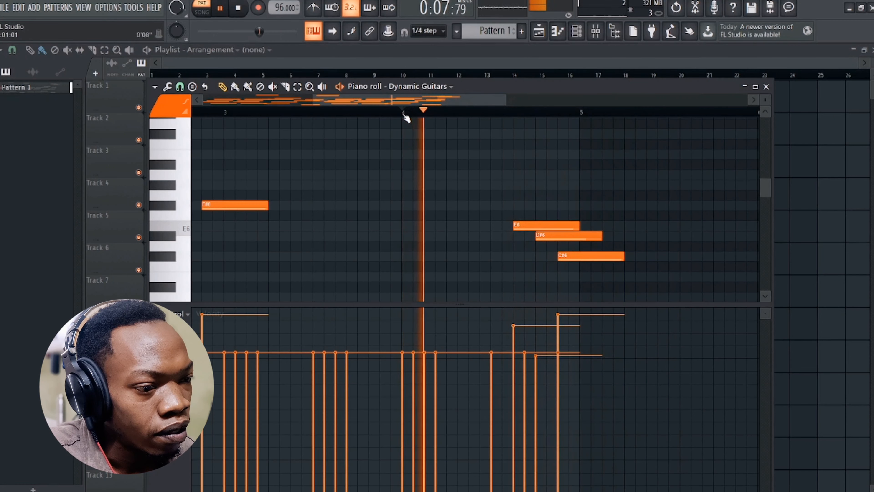
key(space)
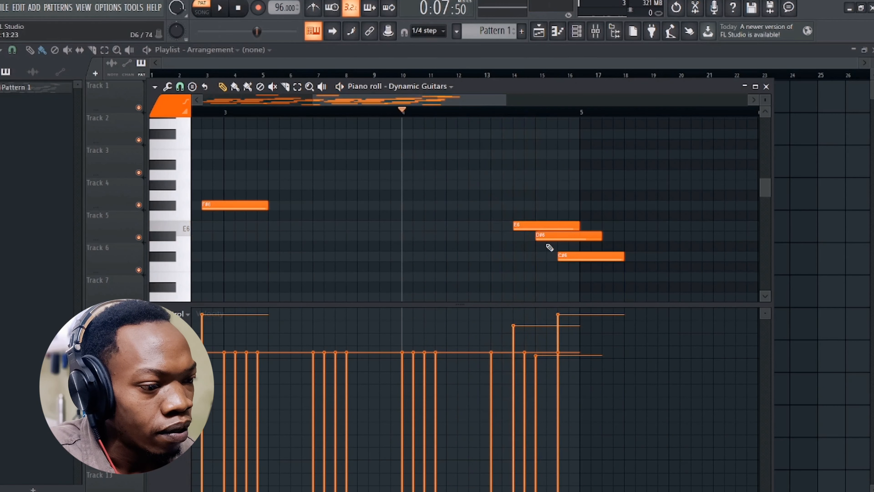
drag(567, 229, 577, 235)
key(space)
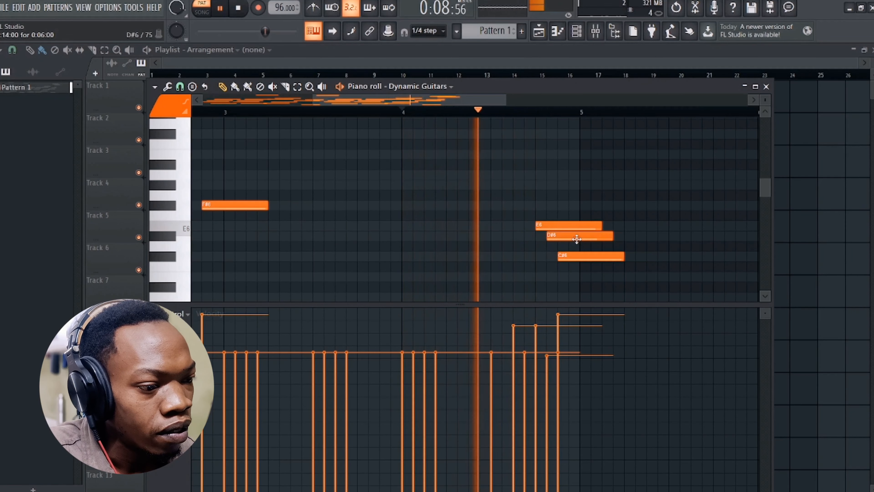
key(space)
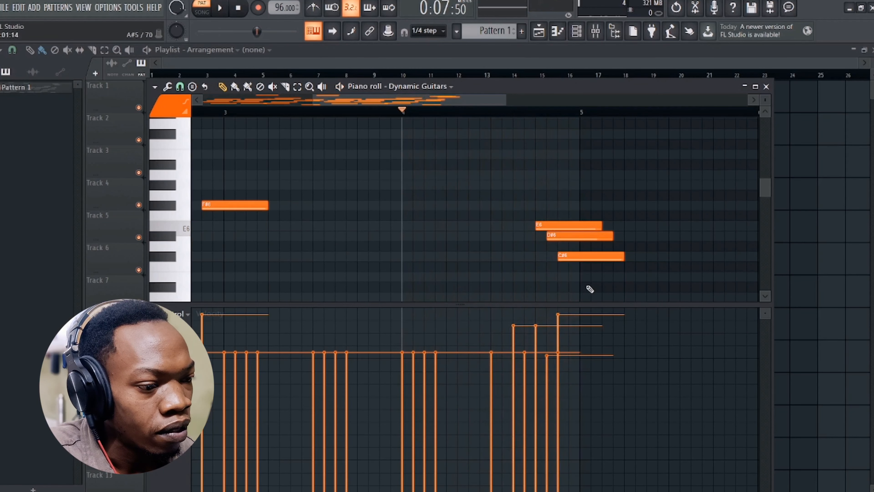
Select the whole E6, D#6, C#6 run, shift it one step earlier, and play it from bar 4.
drag(588, 281, 554, 222)
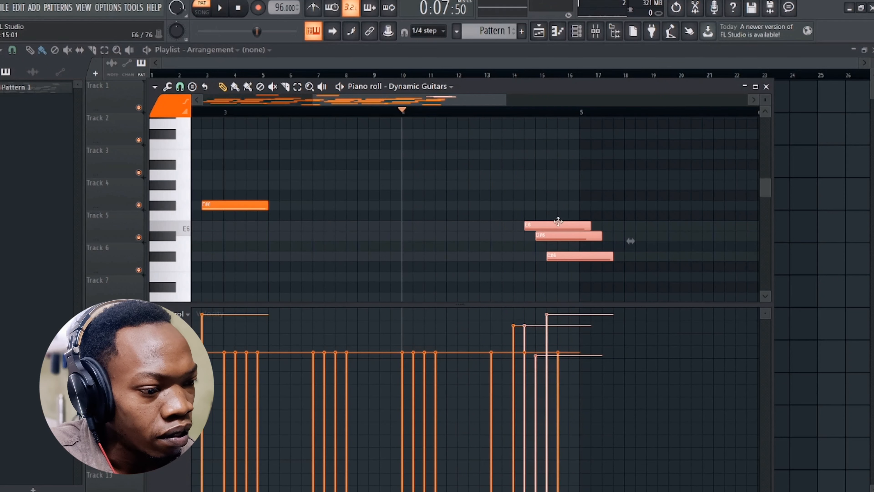
key(space)
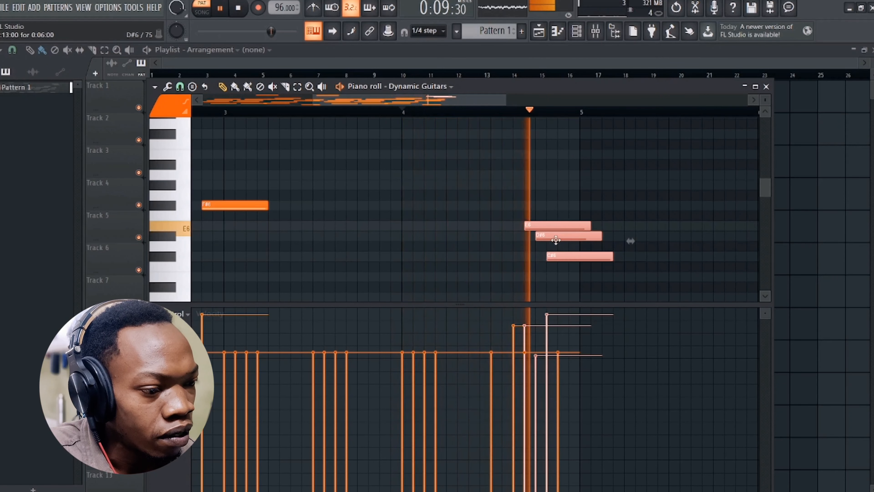
key(space)
Move only the D#6 and C#6 notes one step later and play the run from bar 4.
click(555, 228)
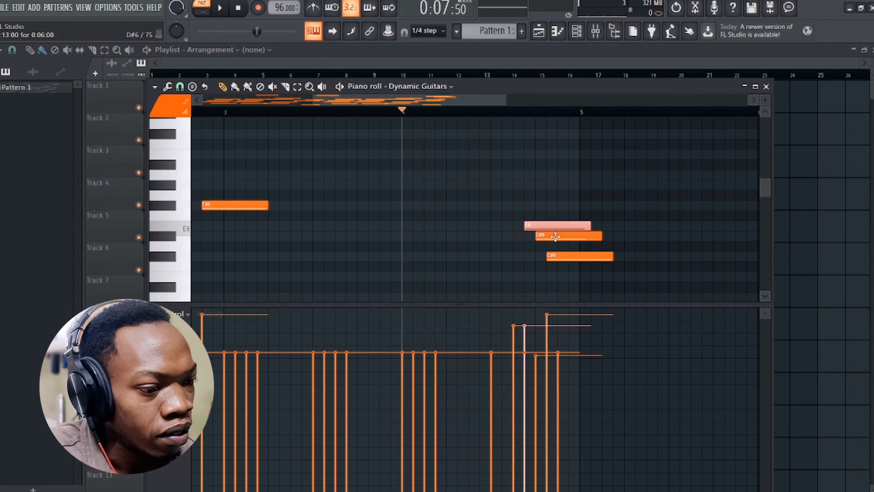
drag(556, 236, 576, 260)
key(space)
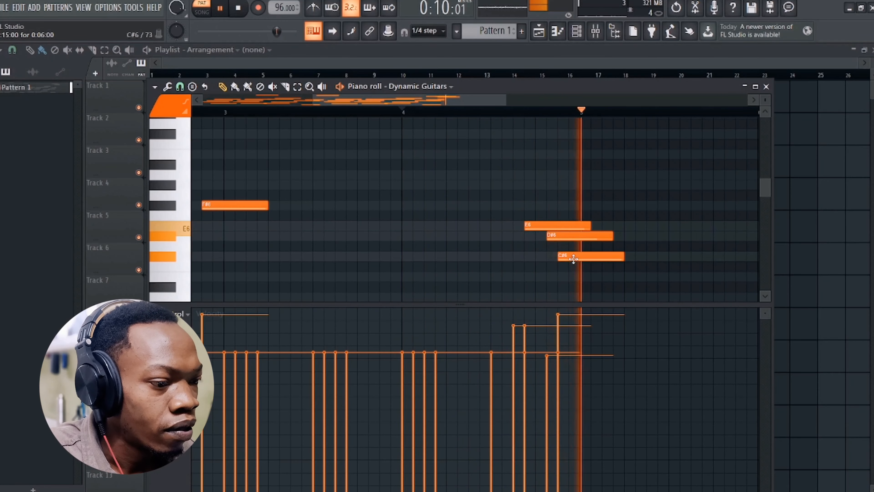
Select the E6, D#6 and C#6 notes and shorten each to two steps so the run ends at bar 5.
drag(623, 263, 547, 235)
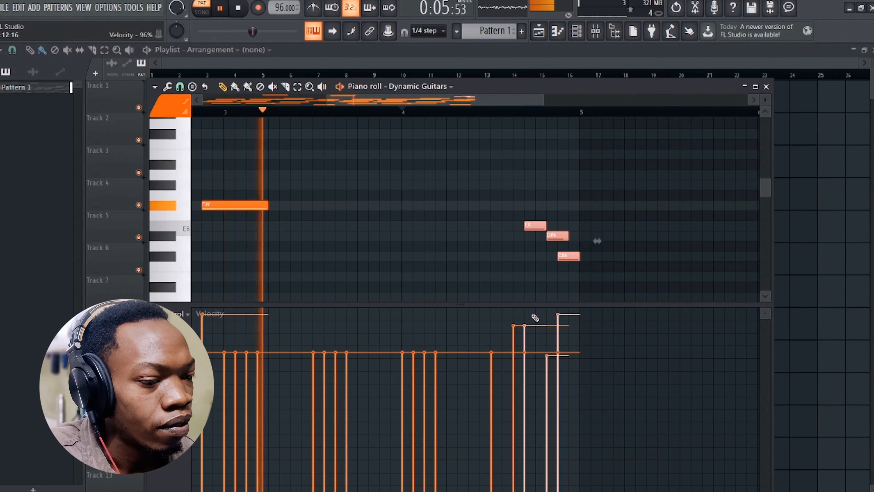
scroll(527, 196, down, 5)
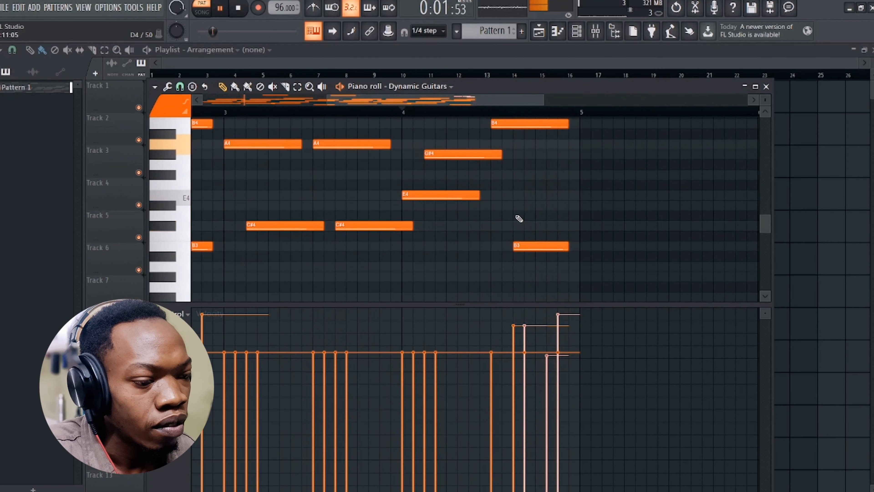
Play the four-bar pattern while looking over its lower notes, and reduce the system volume to 80.
scroll(519, 219, down, 3)
scroll(519, 218, down, 4)
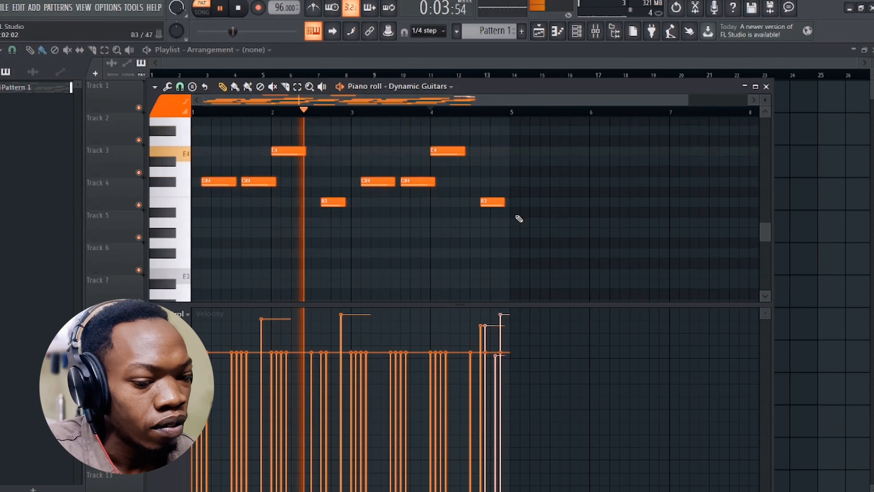
scroll(518, 221, up, 3)
drag(520, 256, 360, 244)
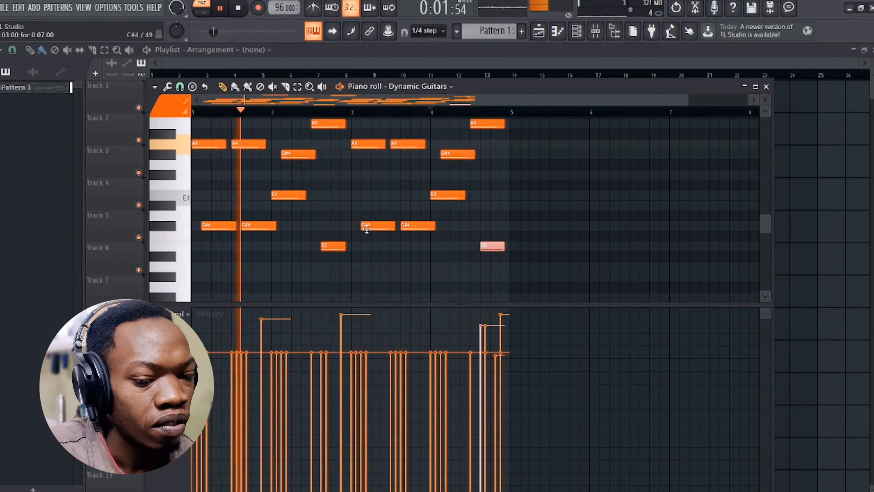
key(XF86AudioLowerVolume)
key(XF86AudioLowerVolume)
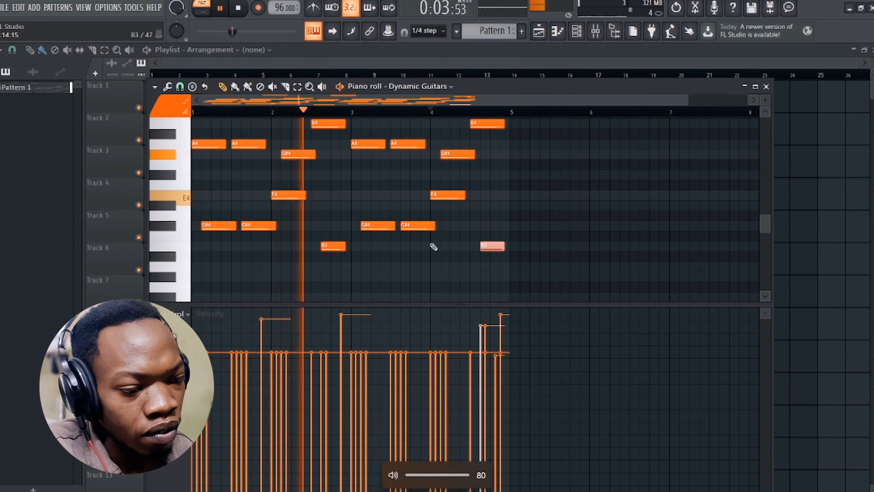
scroll(474, 258, down, 1)
Select all notes of the four-bar pattern and duplicate them into bars 5 to 8.
drag(526, 264, 117, 124)
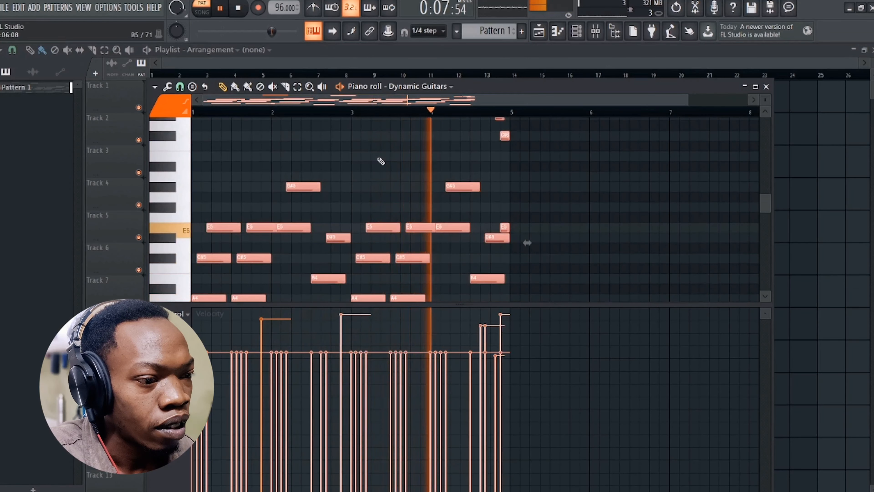
scroll(380, 160, up, 5)
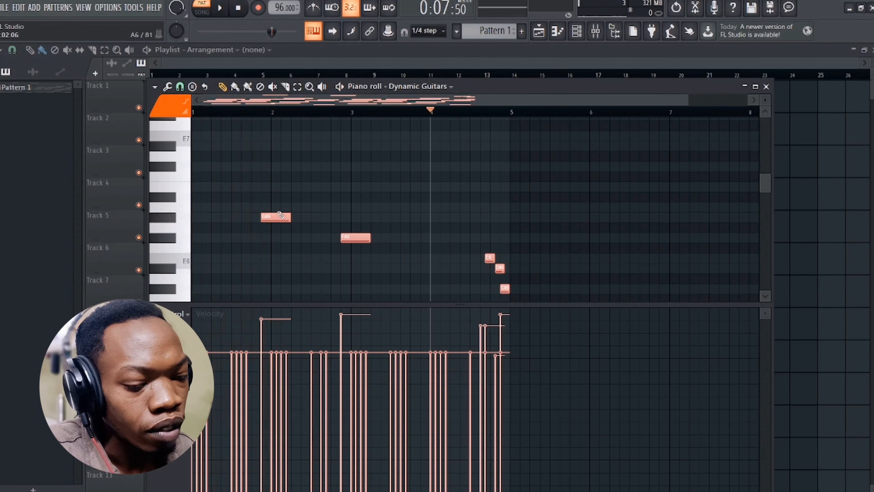
key(ctrl+b)
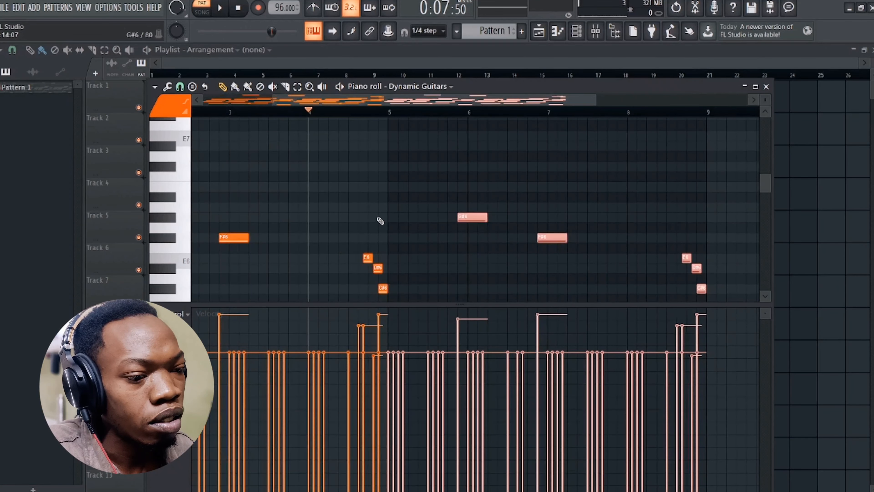
Look over the duplicated notes and shrink the velocity lane to enlarge the note grid.
scroll(392, 218, down, 4)
scroll(404, 215, down, 4)
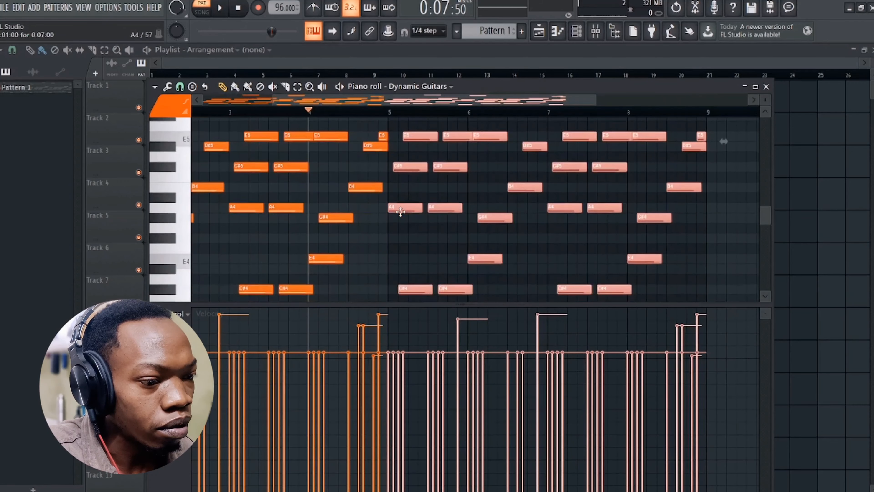
scroll(404, 214, up, 4)
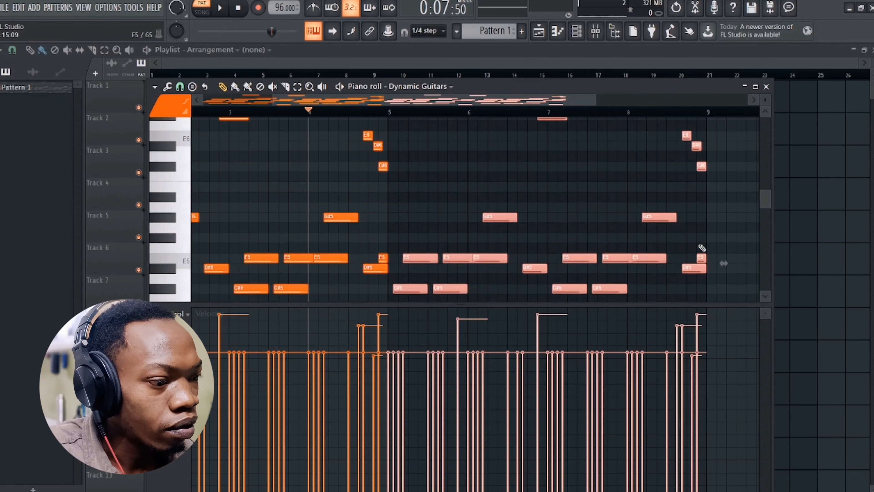
scroll(670, 201, up, 3)
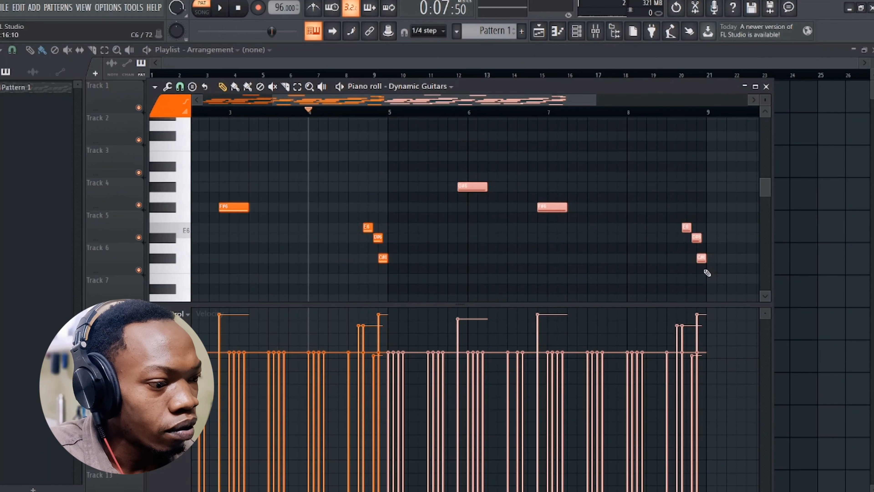
scroll(699, 248, up, 6)
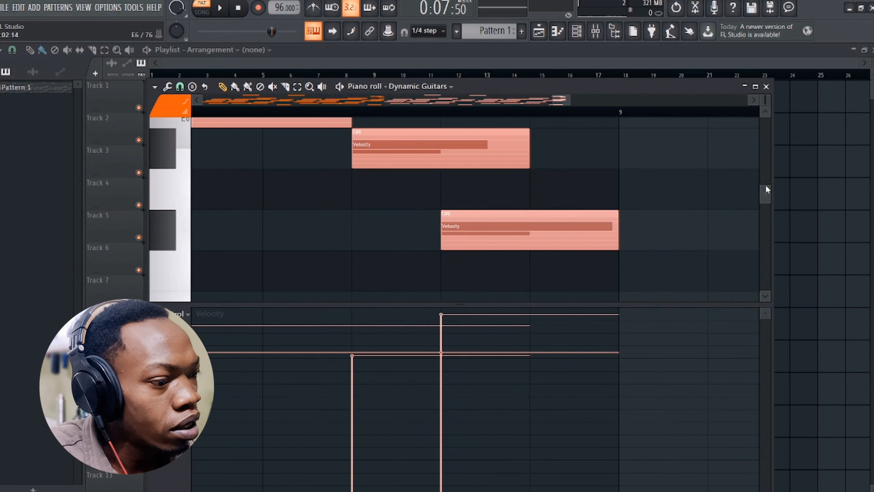
click(764, 112)
click(765, 112)
click(764, 112)
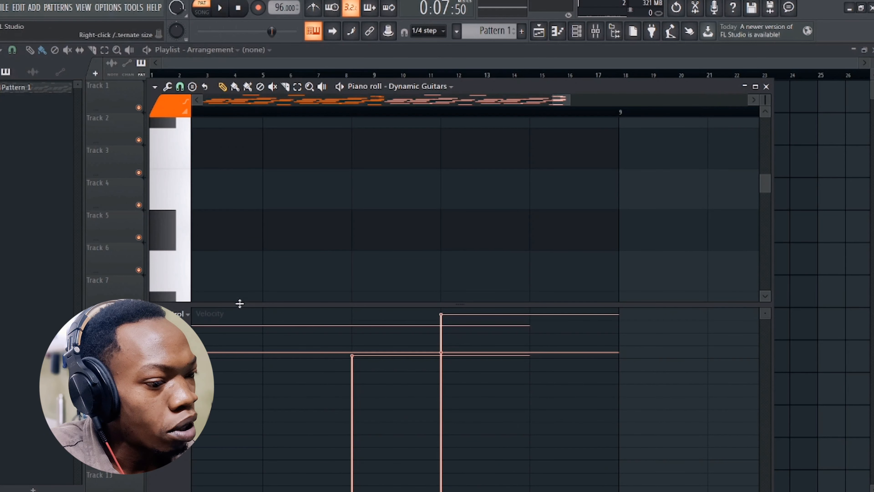
drag(202, 305, 211, 451)
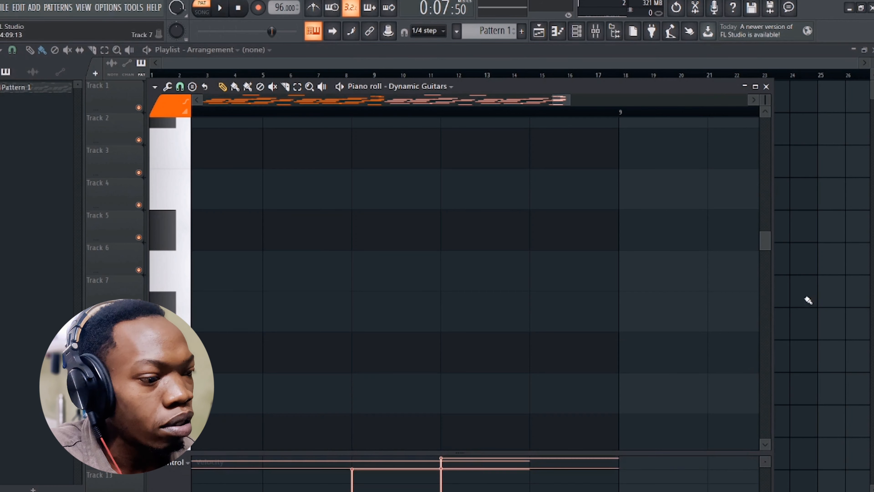
Find the notes again in the enlarged grid and zoom out until the duplicate's end at bar 9 shows.
scroll(767, 99, down, 4)
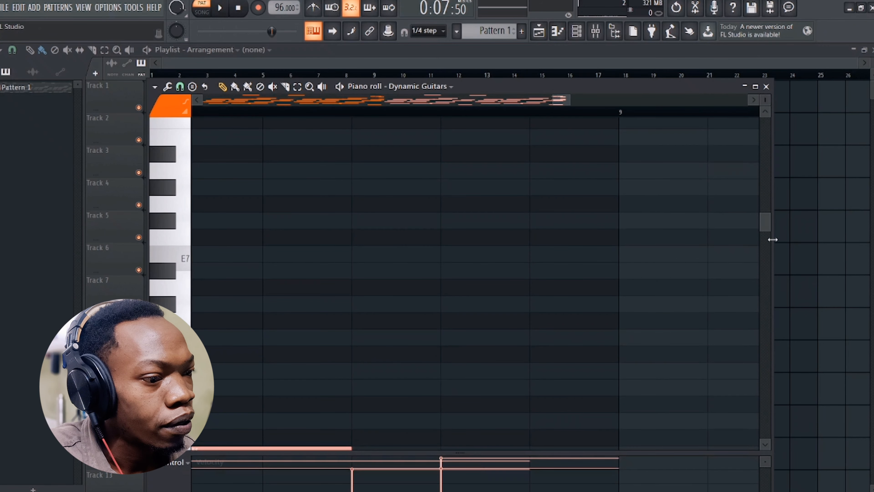
drag(769, 222, 766, 75)
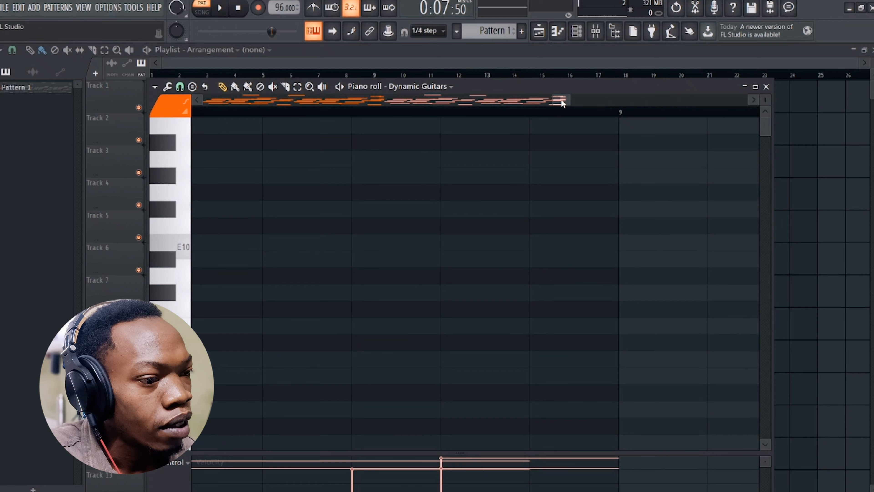
drag(564, 100, 470, 102)
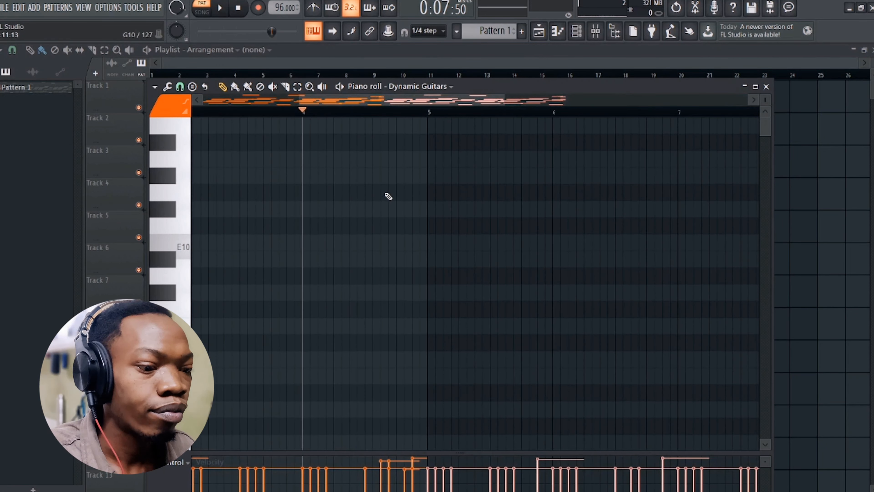
scroll(388, 196, down, 10)
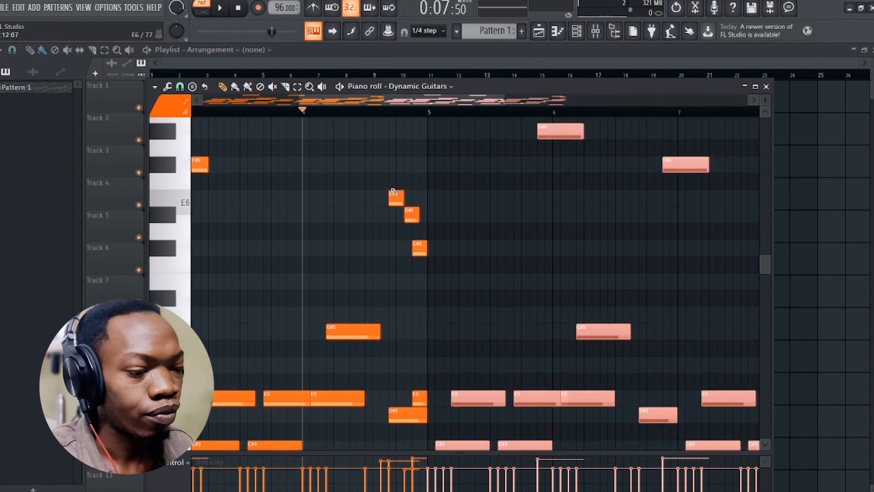
scroll(394, 192, down, 2)
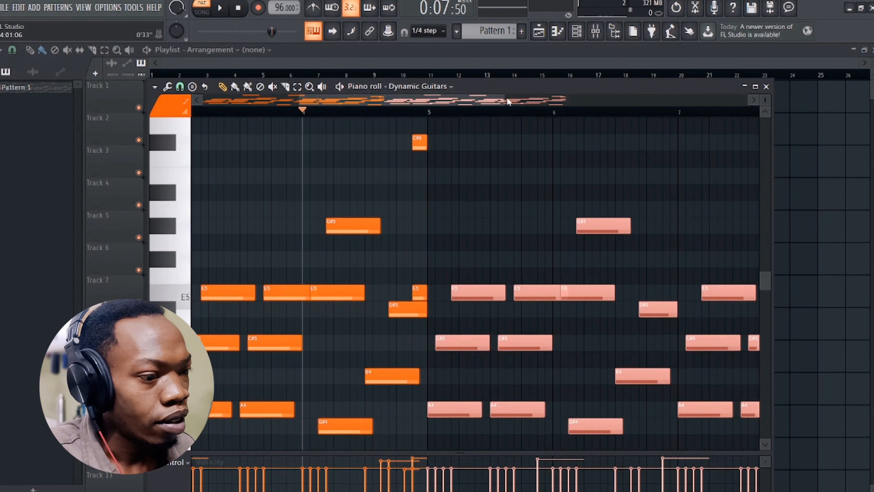
drag(505, 100, 829, 120)
click(829, 120)
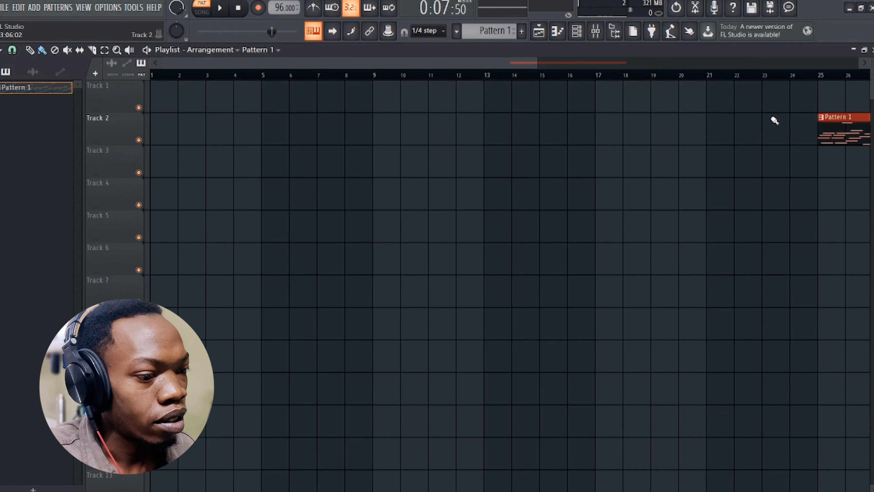
right_click(830, 130)
click(557, 30)
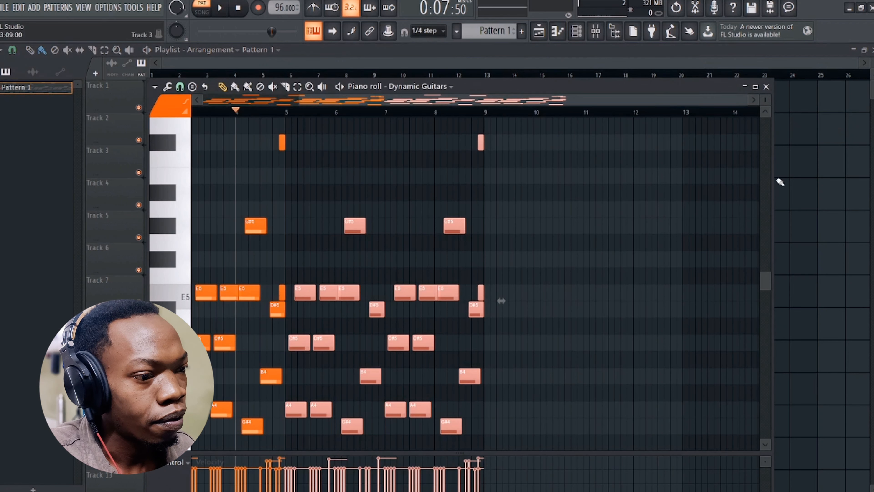
Delete the last C#6 note of the second descending run, just before bar 9, and start playback.
scroll(501, 300, down, 2)
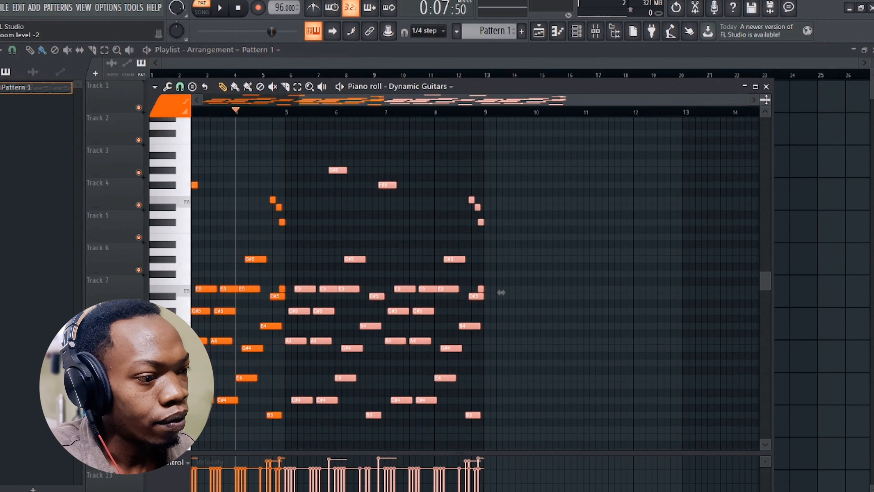
scroll(501, 293, up, 2)
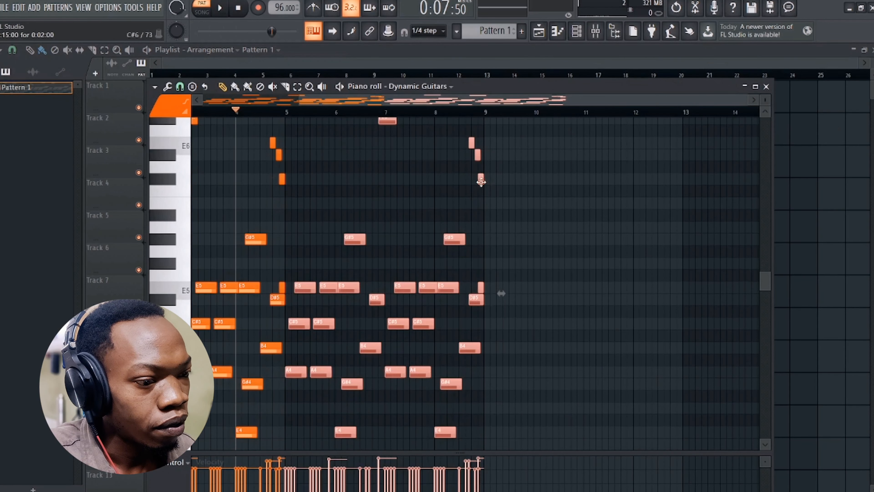
key(space)
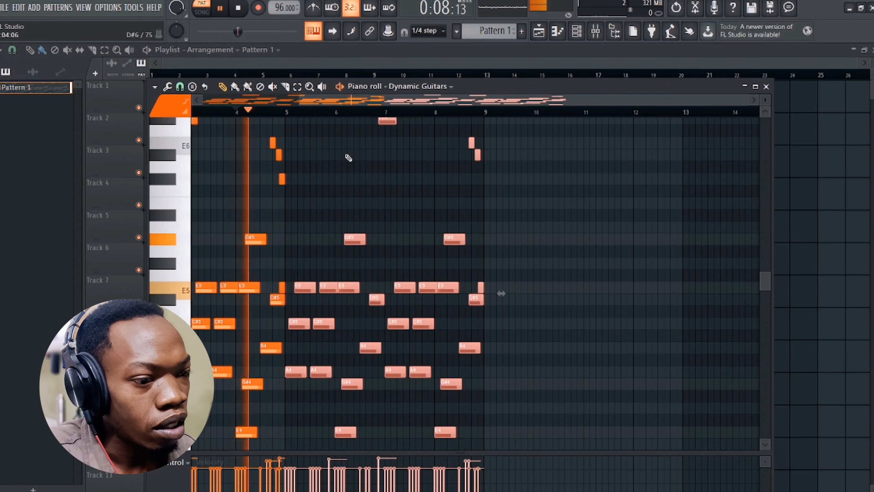
Select only the duplicated G#6 and F#6 melody notes and lower both by one octave.
scroll(350, 158, up, 3)
drag(411, 269, 311, 160)
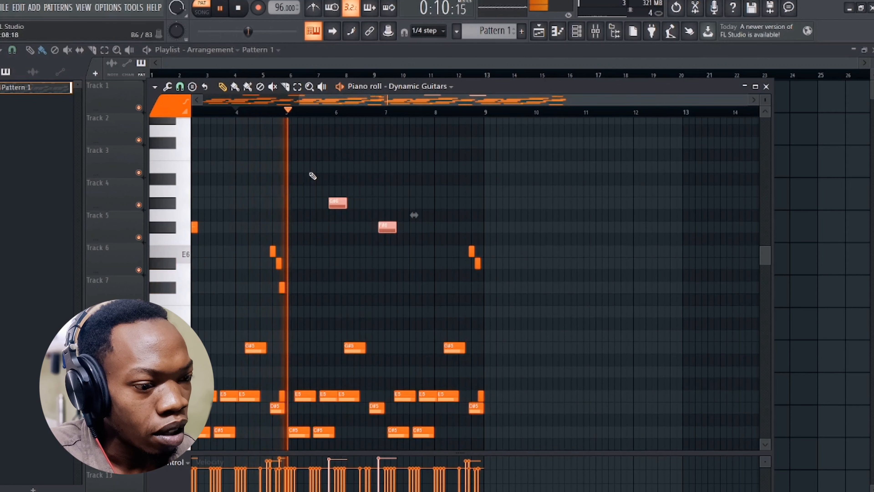
key(Down)
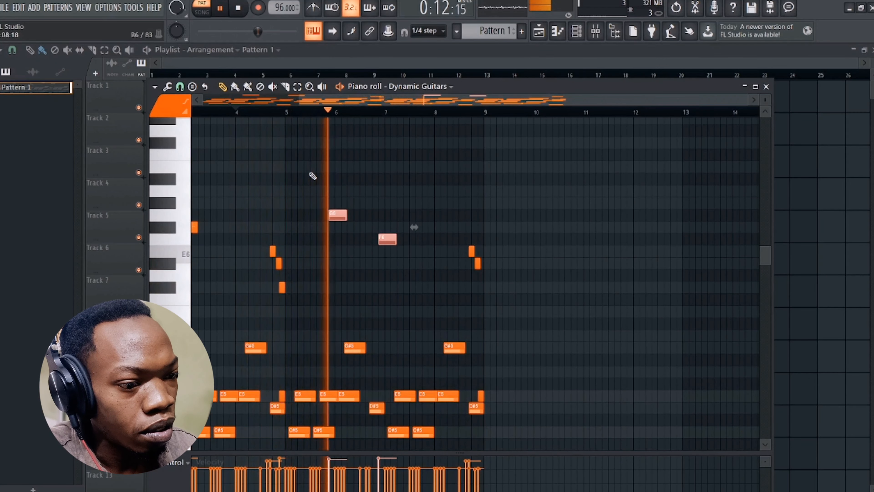
key(ctrl+Down)
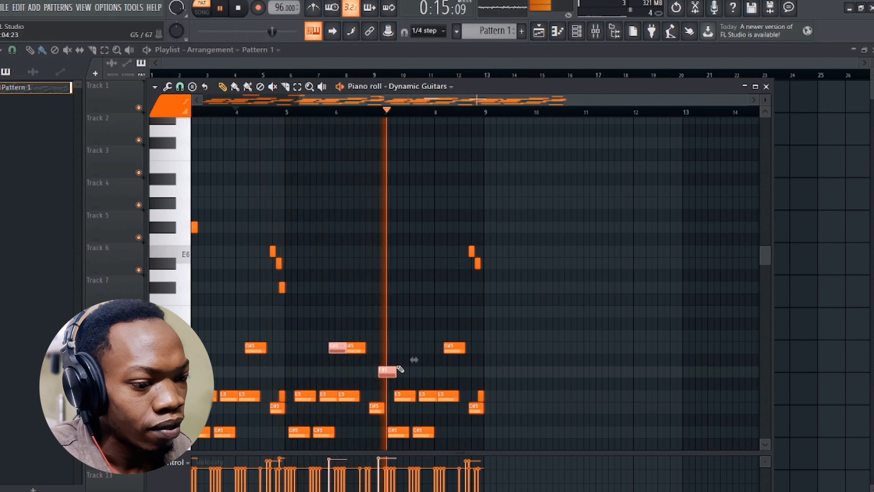
Play from bar 5, raise the F#5 note just before bar 7 to C#6, and resume playback.
click(283, 112)
scroll(345, 328, up, 5)
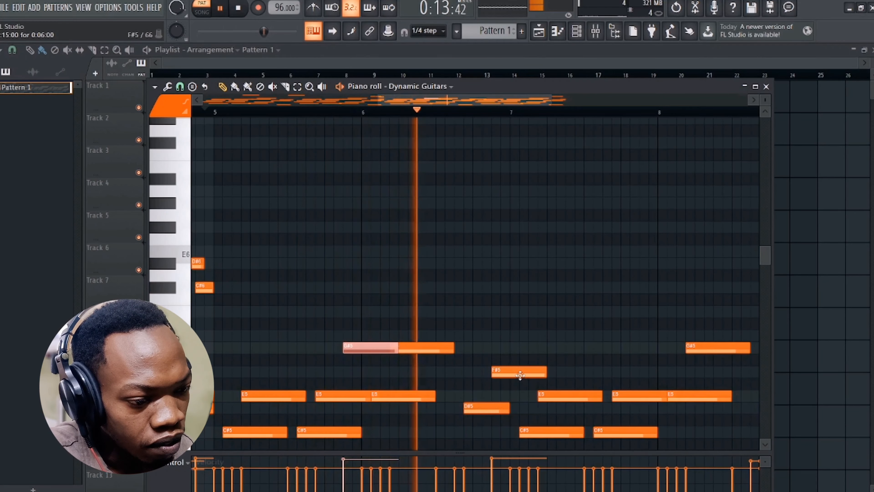
key(space)
drag(519, 375, 520, 292)
key(space)
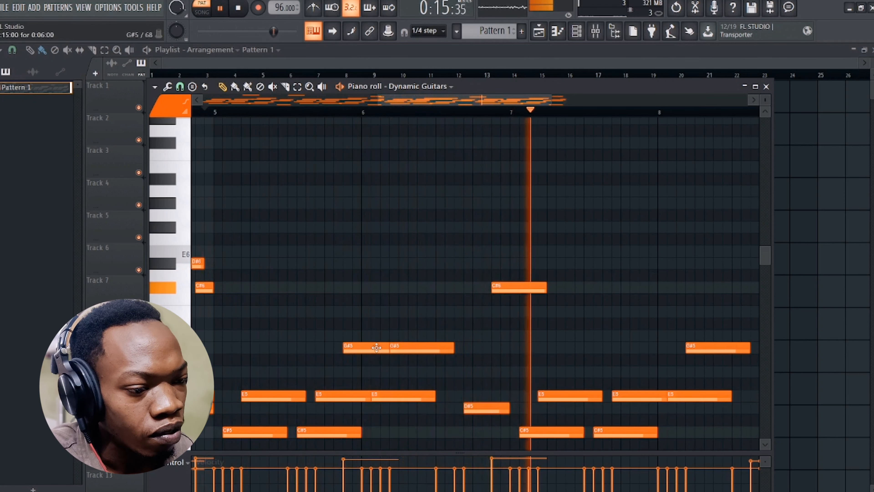
Shorten the G#5 before bar 6 to five steps, trim the E5 below it to meet the next E5, and stop playback.
drag(396, 352, 386, 352)
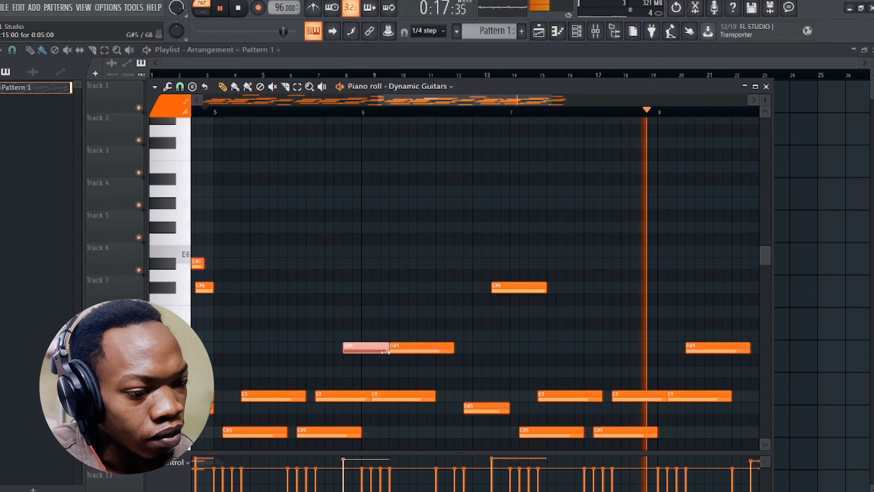
click(365, 397)
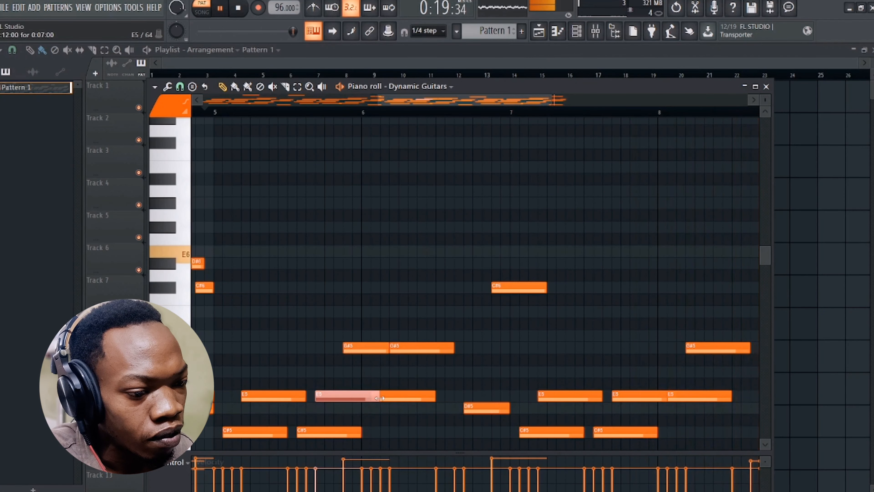
drag(380, 398, 367, 393)
key(space)
Zoom out over the full eight-bar pattern, close the piano roll and show the channel rack.
scroll(470, 370, down, 10)
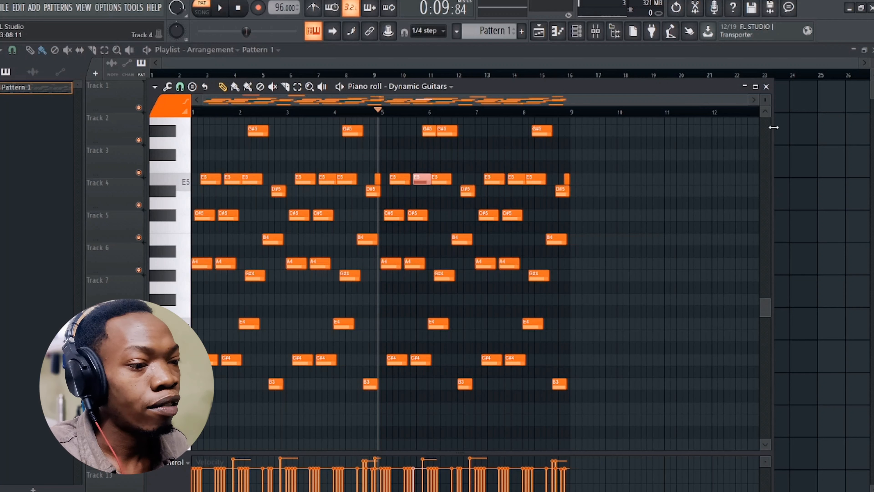
click(767, 86)
click(577, 31)
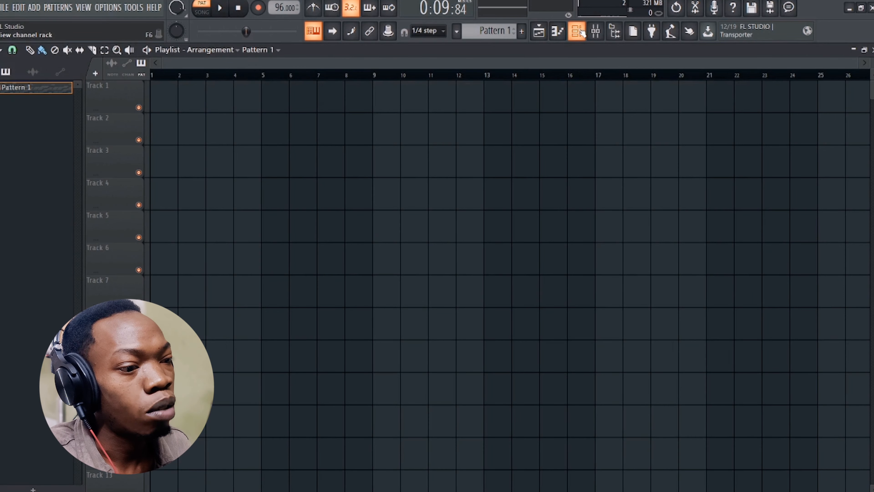